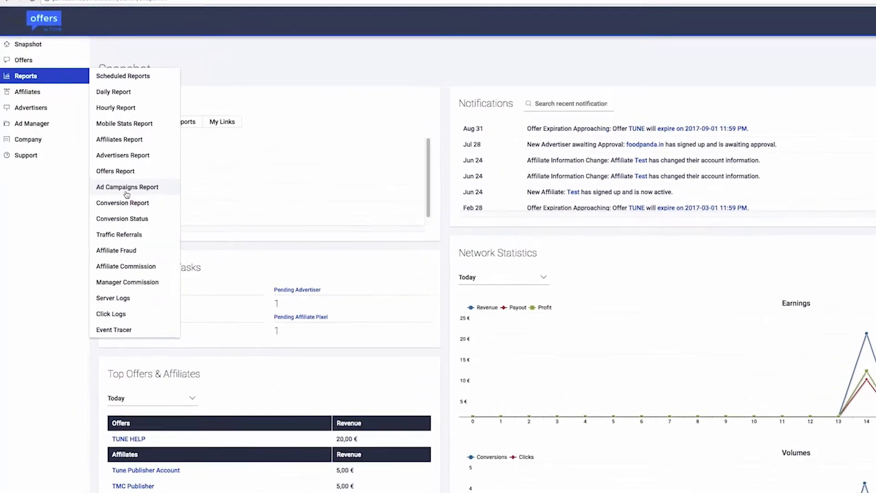
Step: Open the Event Tracer report from the Reports menu
click(114, 330)
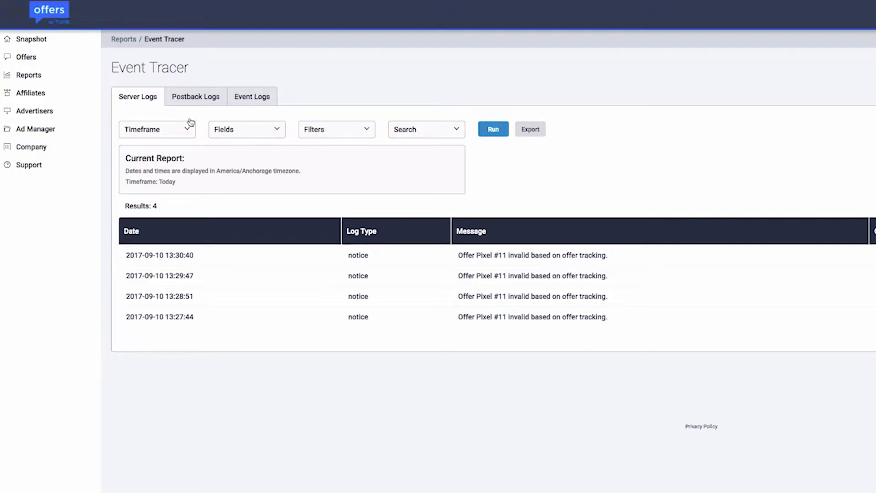
Step: Preview the Postback Logs and Event Logs, then return to the Server Logs
click(200, 100)
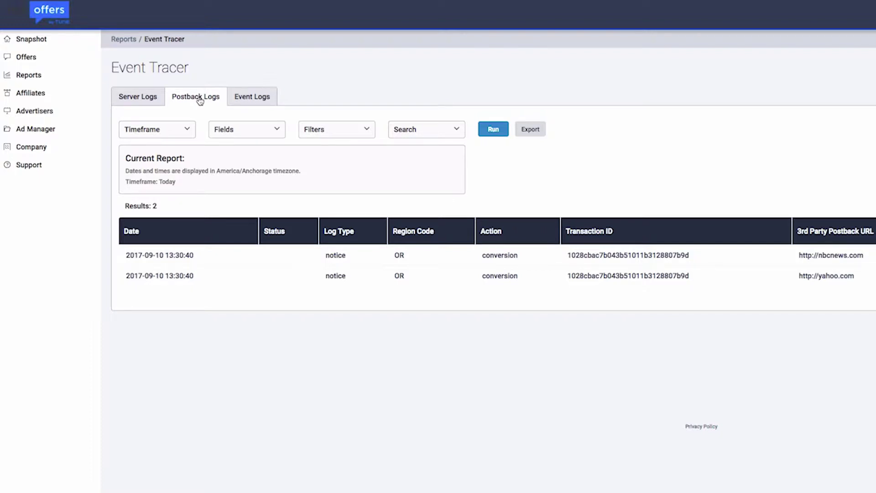
click(244, 100)
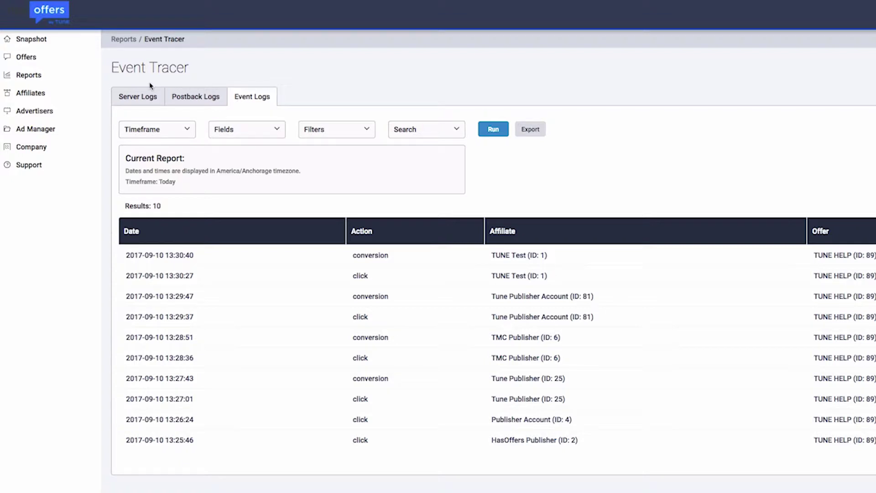
click(141, 97)
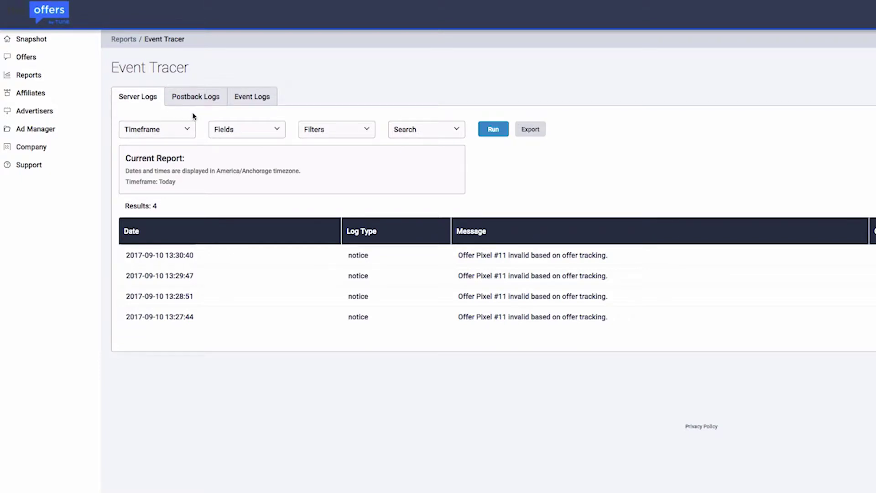
click(370, 133)
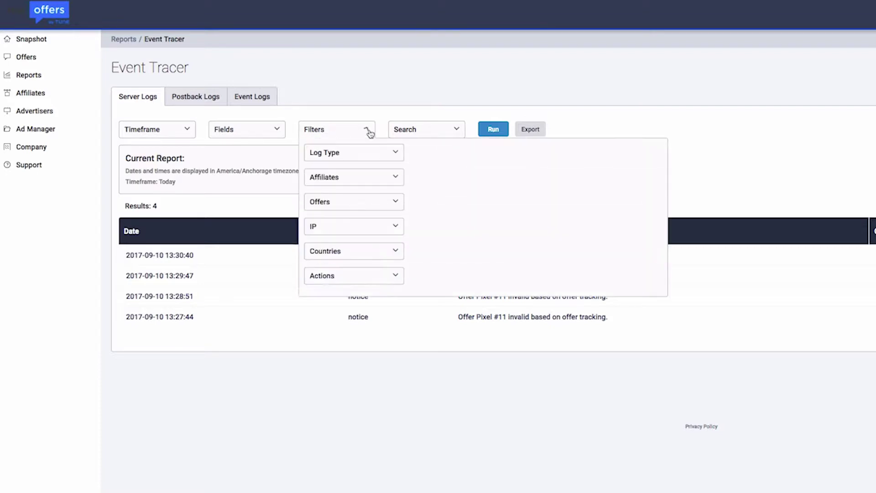
click(357, 154)
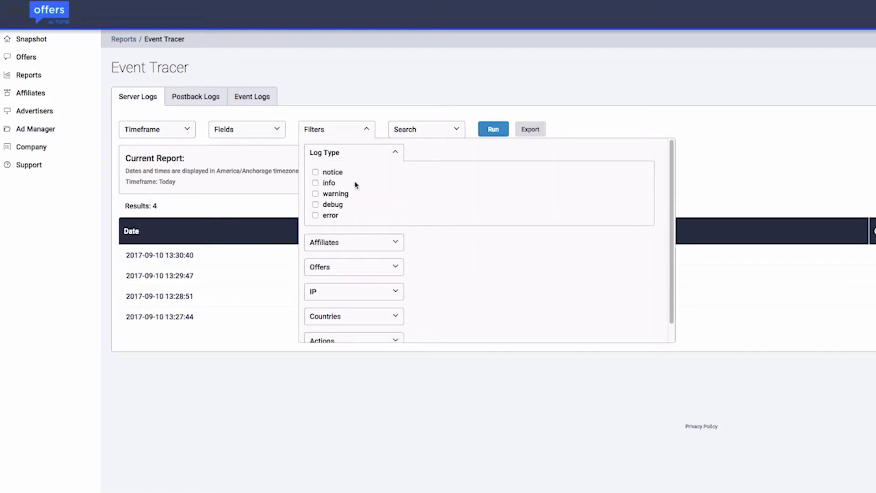
click(347, 248)
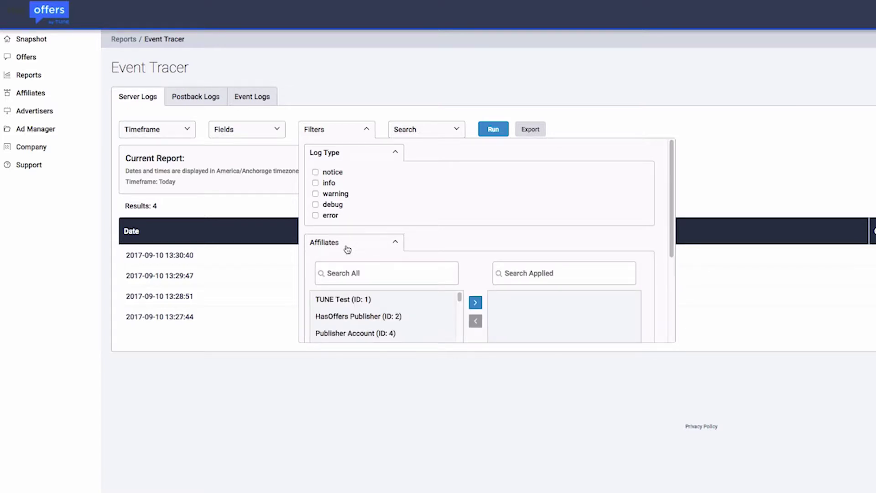
scroll(348, 249, down, 5)
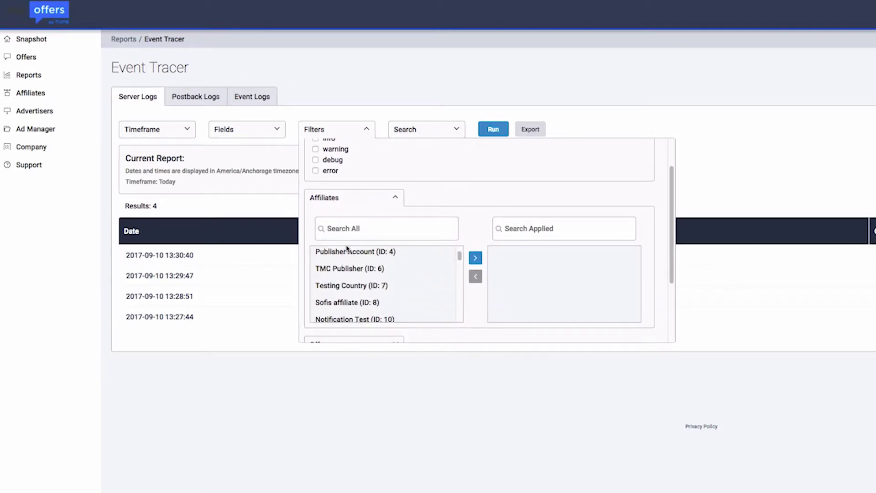
click(367, 134)
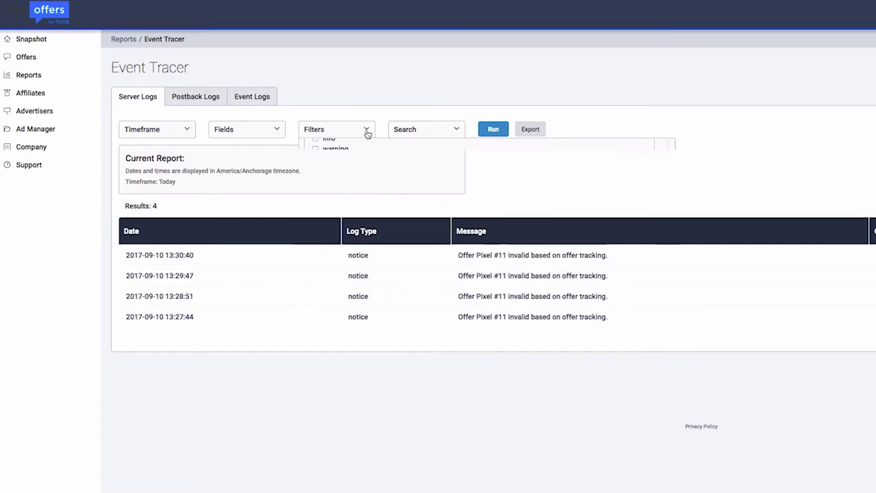
click(280, 133)
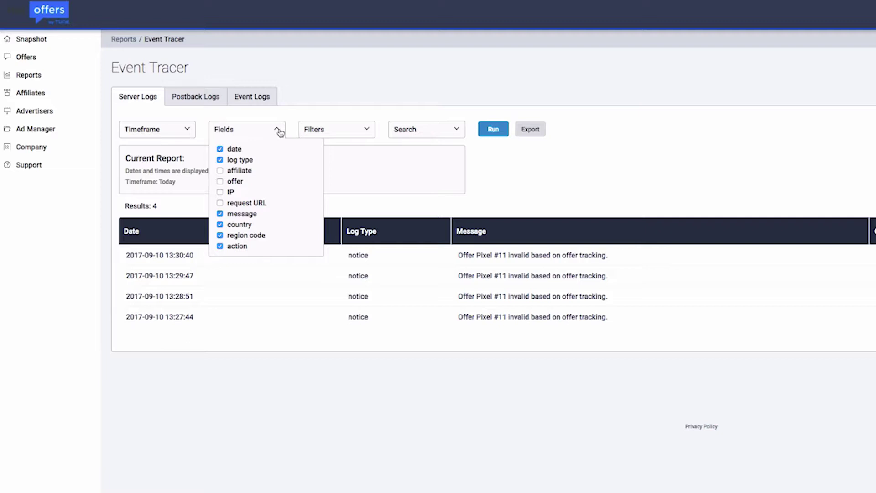
click(279, 131)
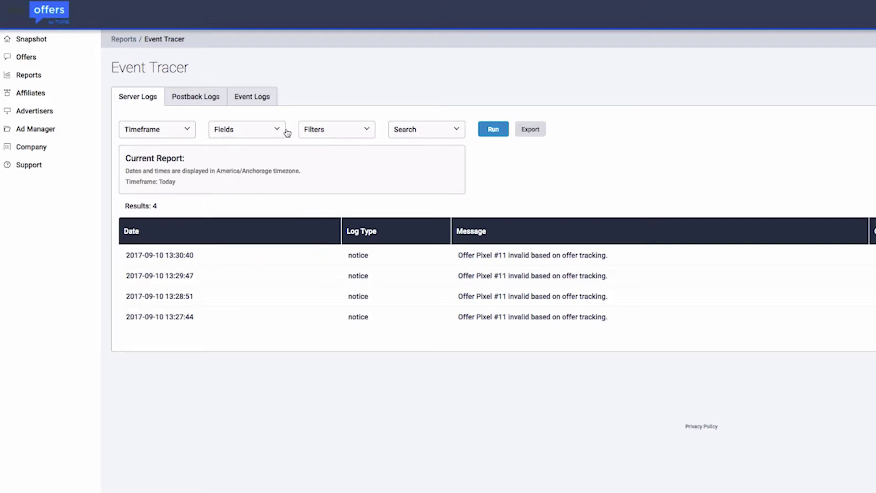
click(457, 133)
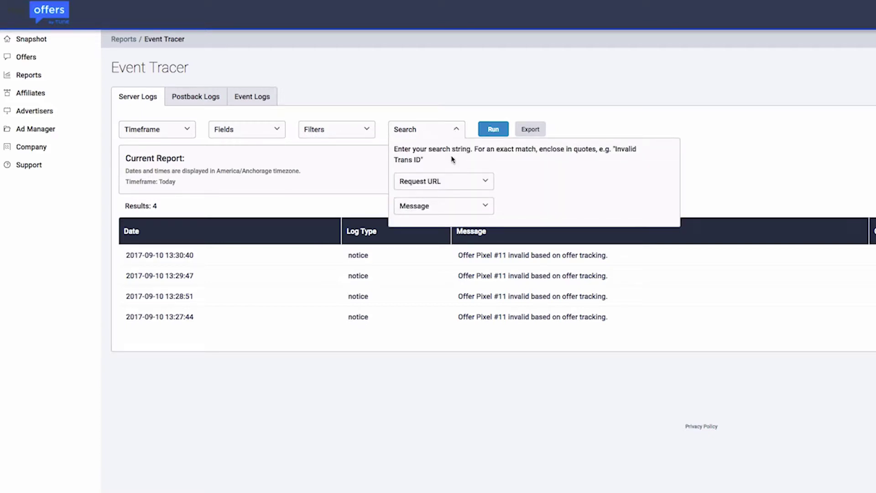
Step: Search the server log messages for 'invalid'
click(485, 210)
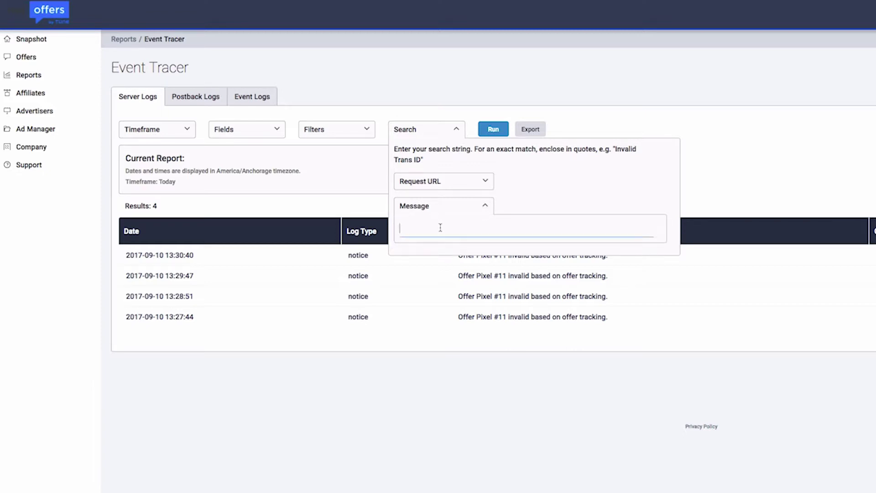
text(invalid)
key(Return)
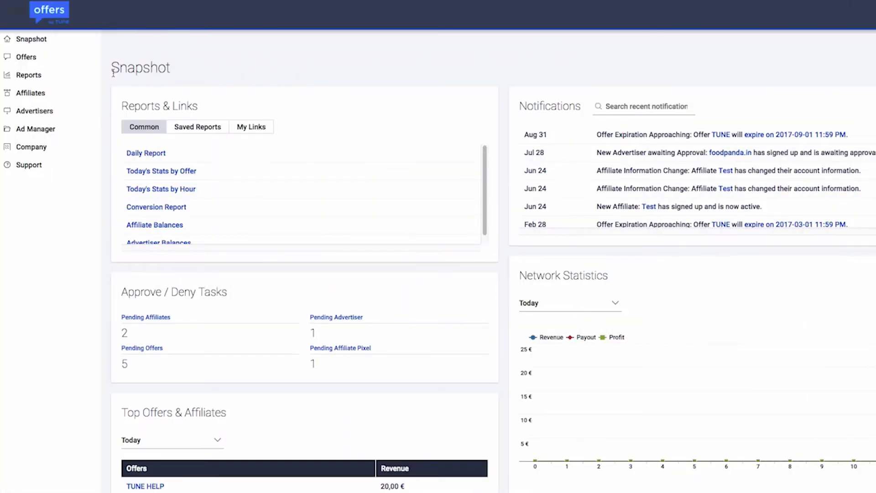
Step: Open the Event Tracer report on its Event Logs view
mouse_move(79, 74)
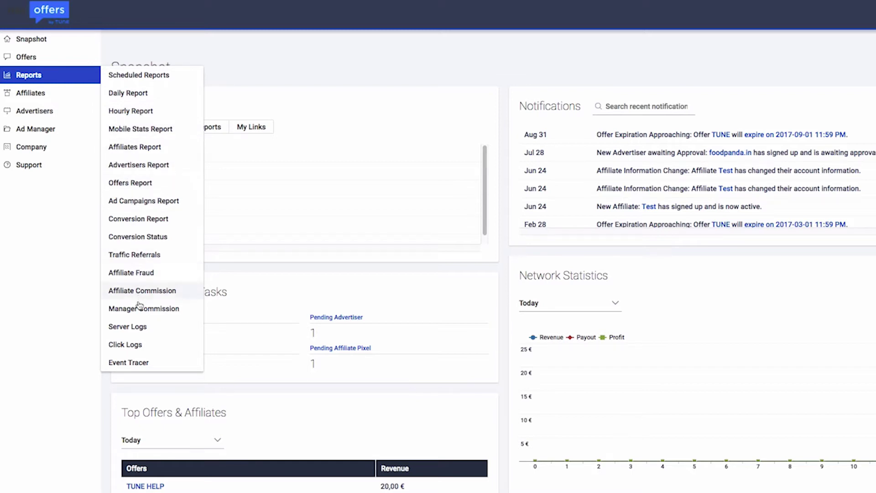
click(139, 362)
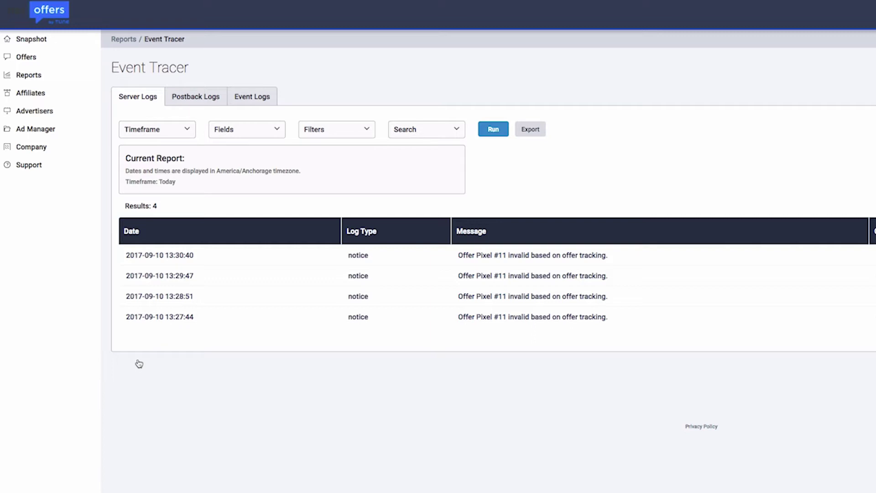
click(245, 100)
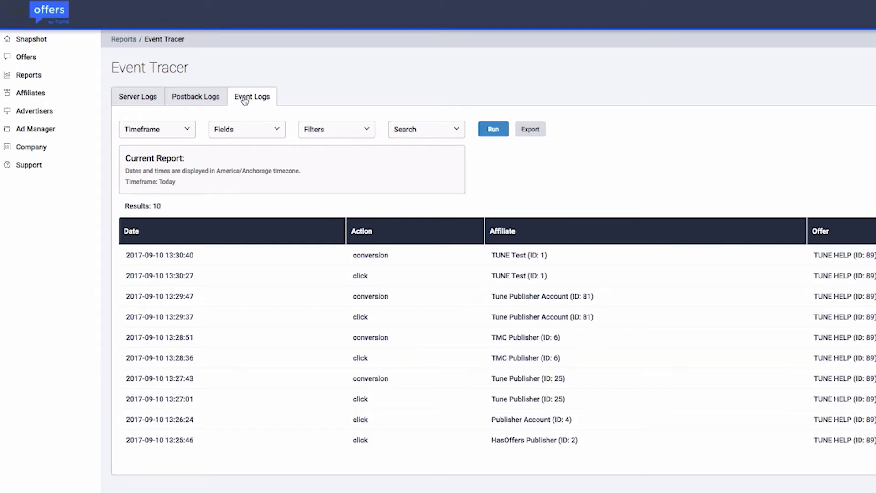
Step: Set the report timeframe to Last 30 Days
click(191, 133)
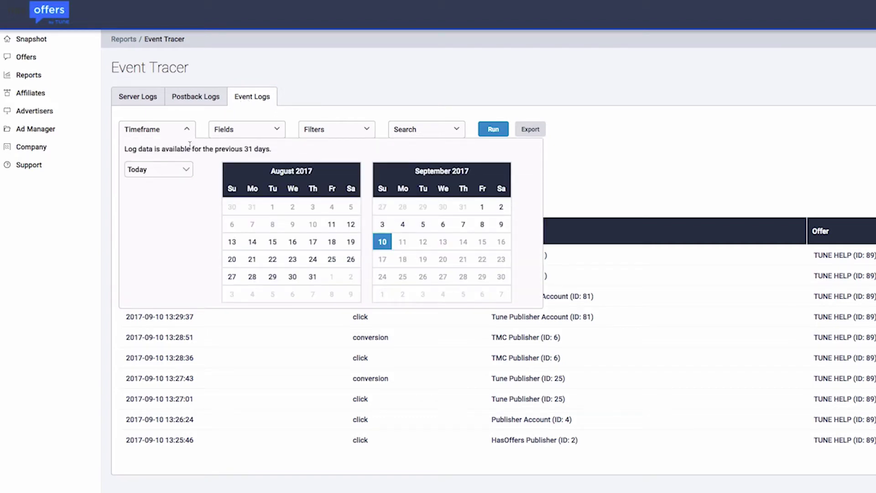
click(186, 171)
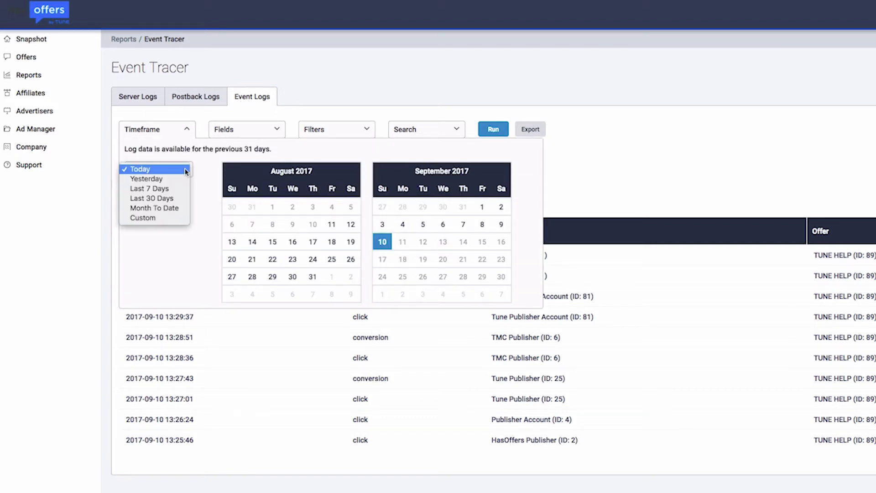
click(174, 198)
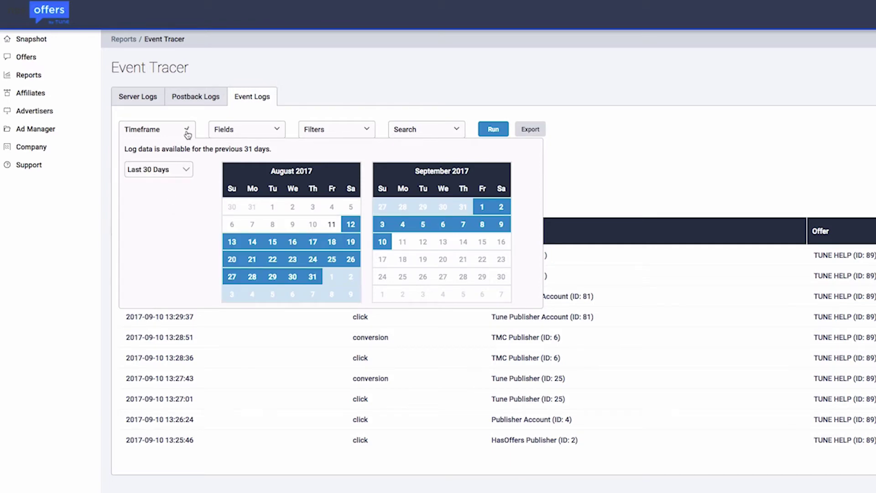
click(187, 133)
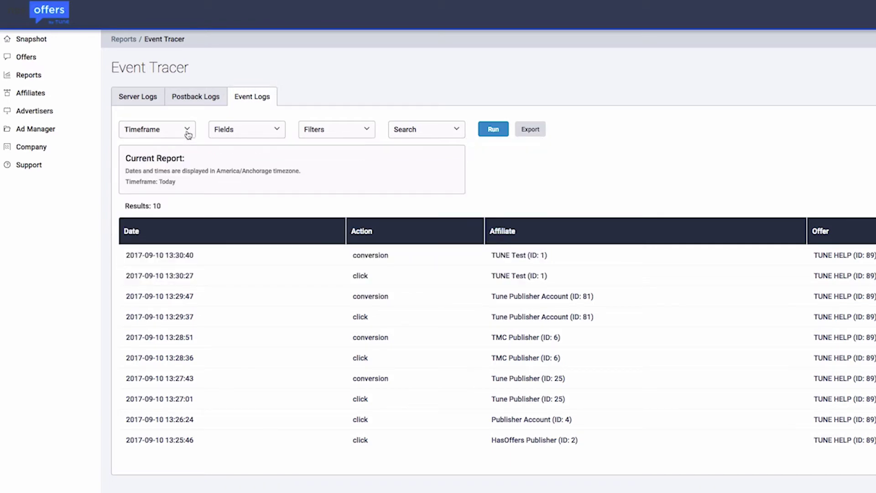
click(274, 128)
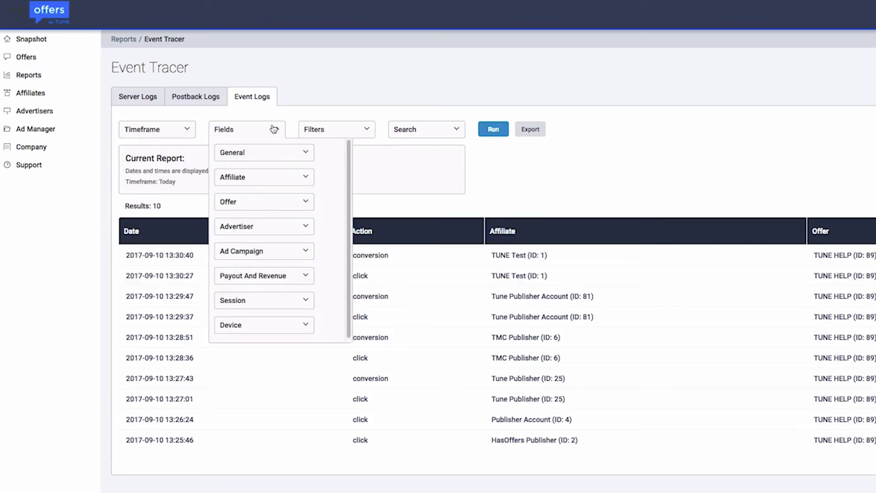
Step: Add the transaction ID (General) and unique1 (Affiliate) fields to the report
click(264, 153)
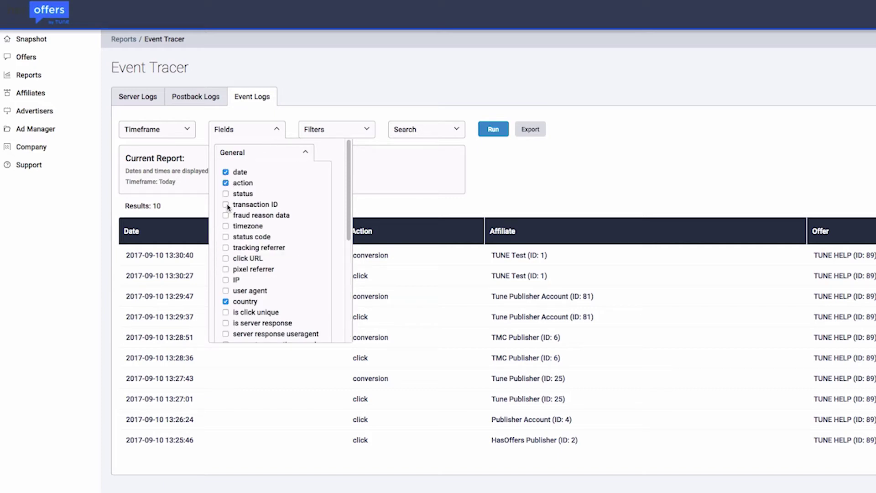
click(226, 205)
click(303, 152)
click(280, 178)
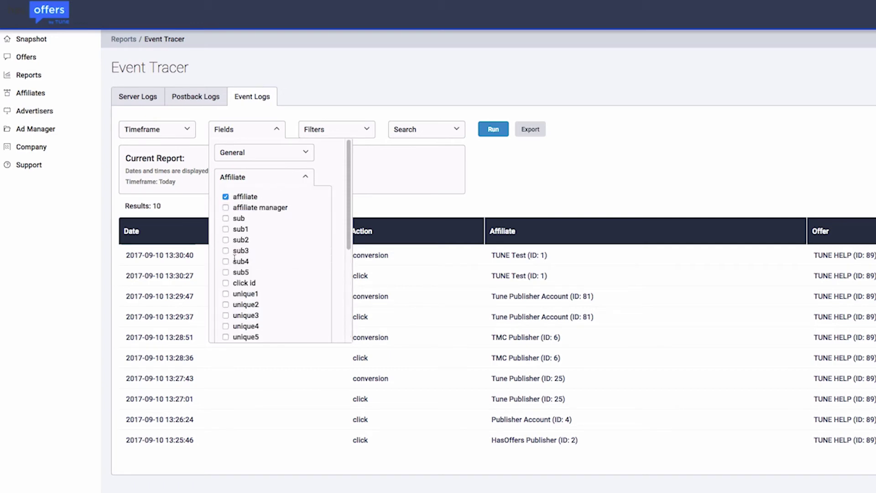
click(225, 294)
click(304, 178)
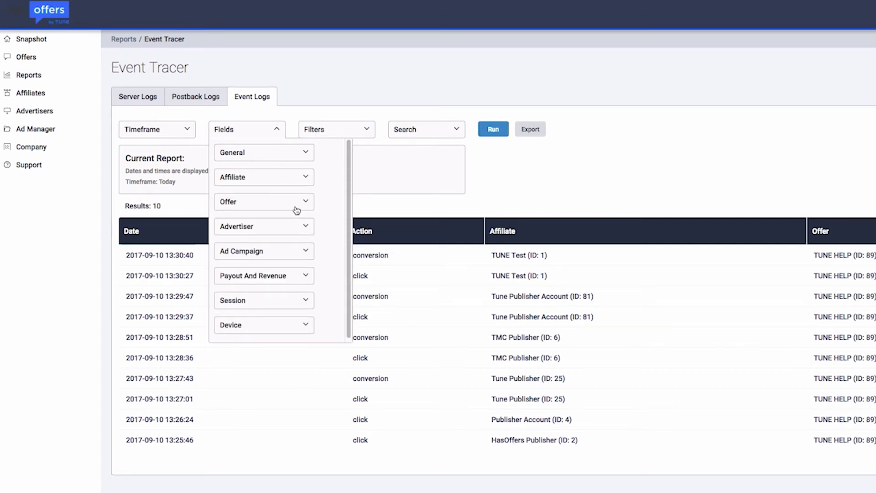
Step: Add the offer url id (Offer) and currency (Payout And Revenue) fields
click(297, 209)
click(226, 243)
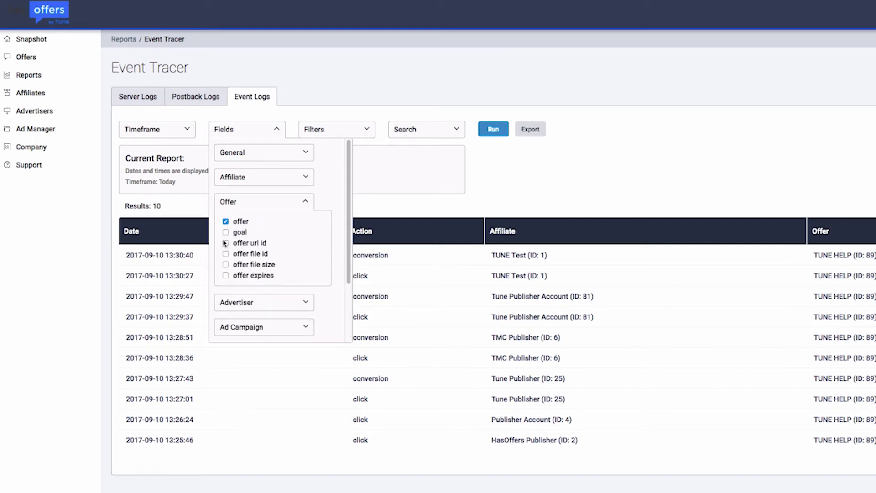
click(298, 202)
click(295, 278)
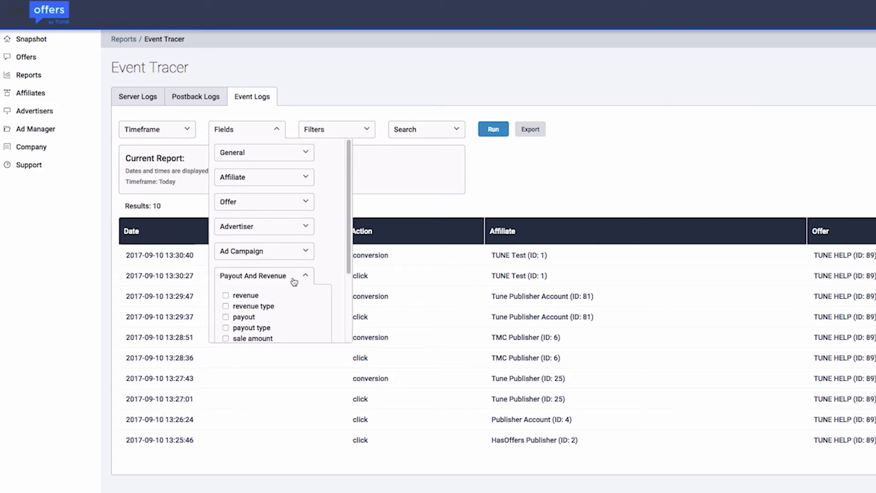
scroll(262, 299, down, 1)
click(225, 299)
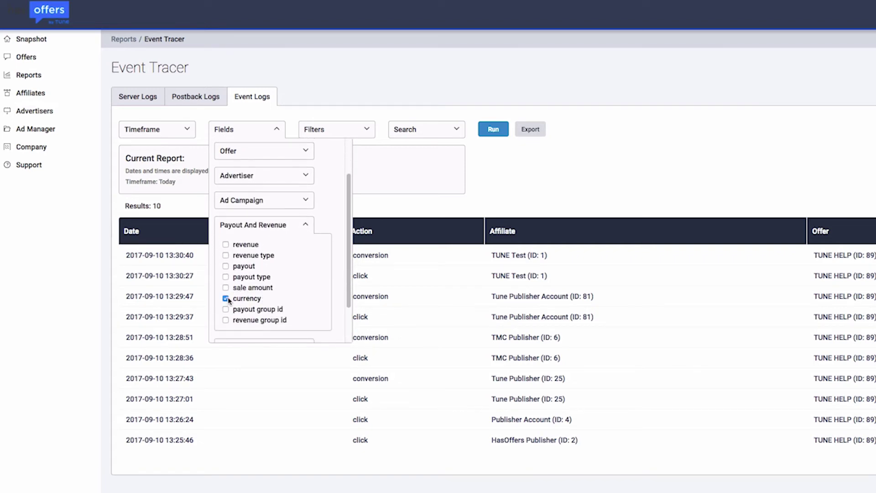
click(304, 225)
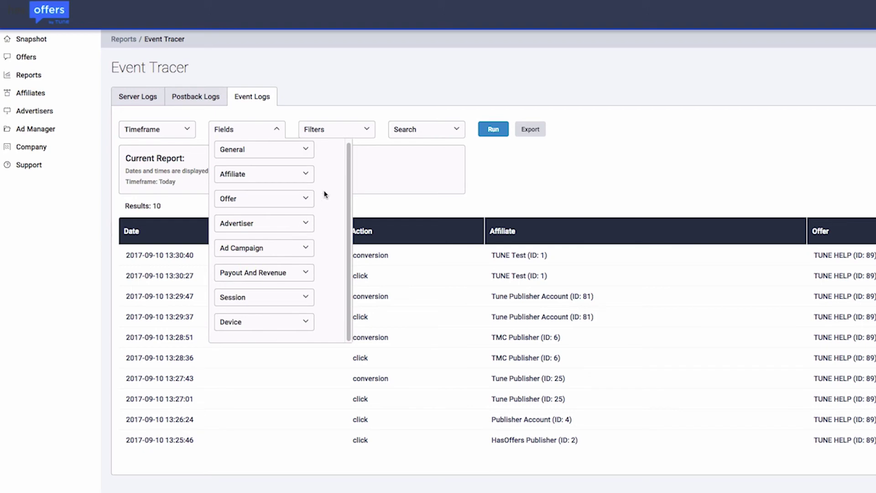
click(282, 133)
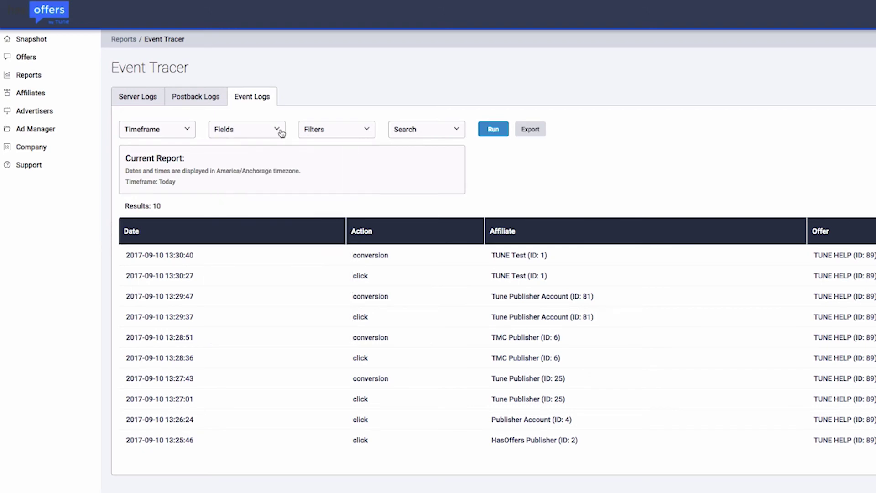
Step: Filter the Actions to click only, then run and export the report
click(364, 133)
click(358, 156)
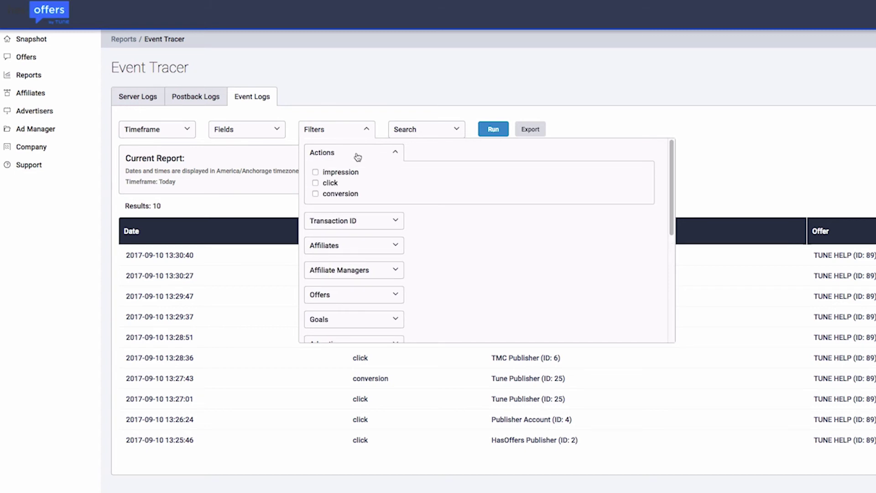
click(315, 183)
click(395, 154)
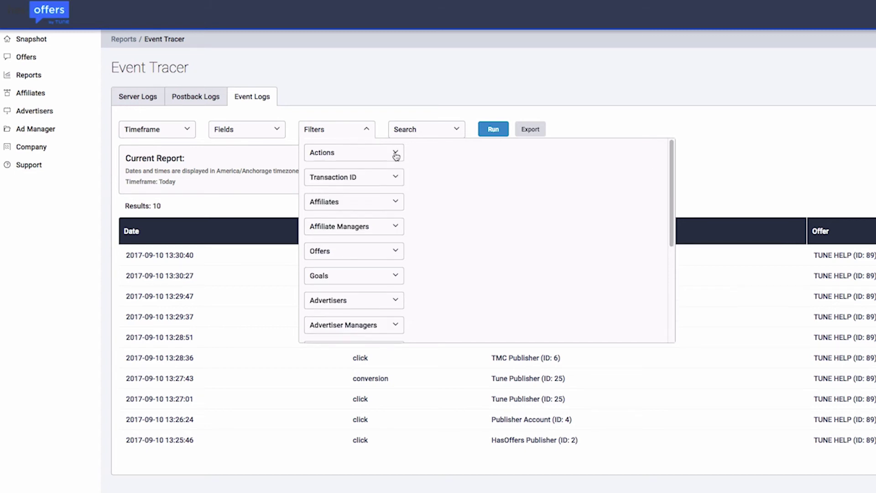
click(368, 132)
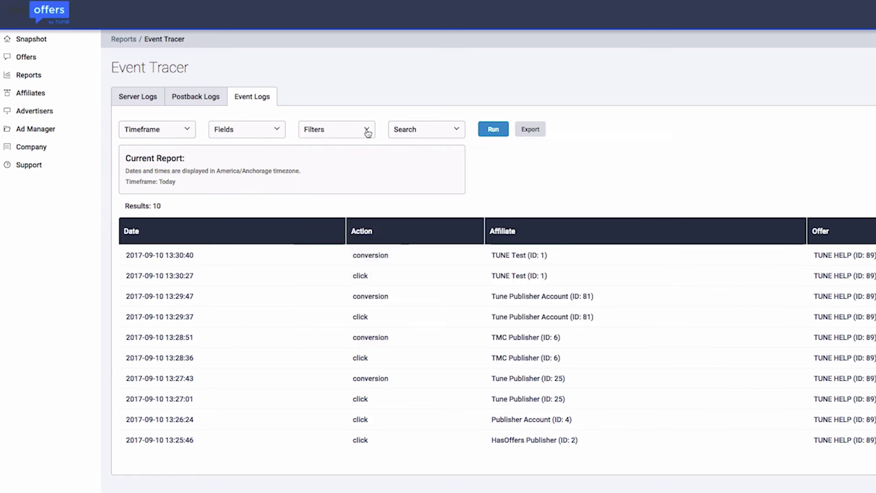
click(493, 130)
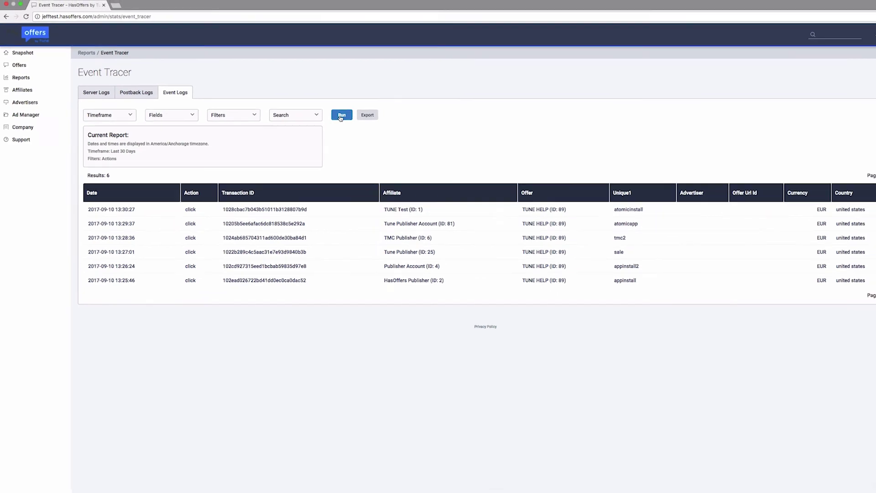
click(356, 114)
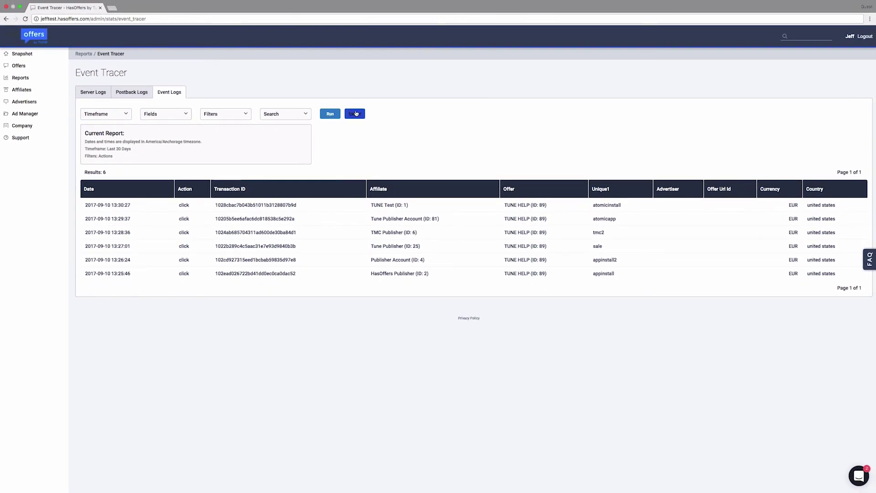